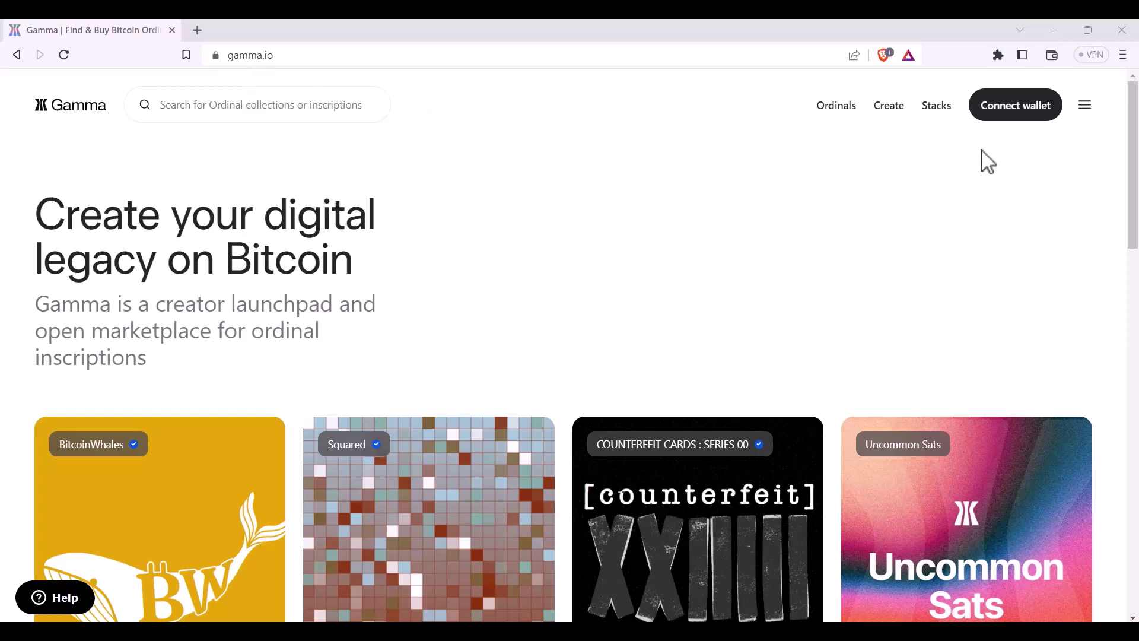
# Connect a Hiro wallet account to Gamma through the wallet connection options
pyautogui.click(1006, 124)
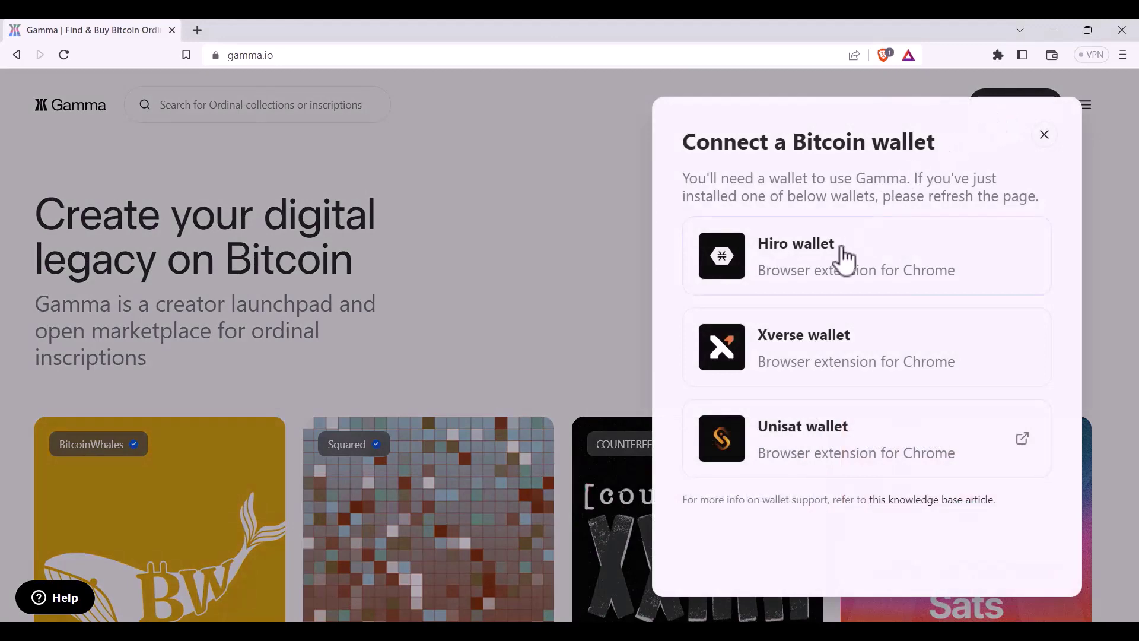
pyautogui.click(832, 273)
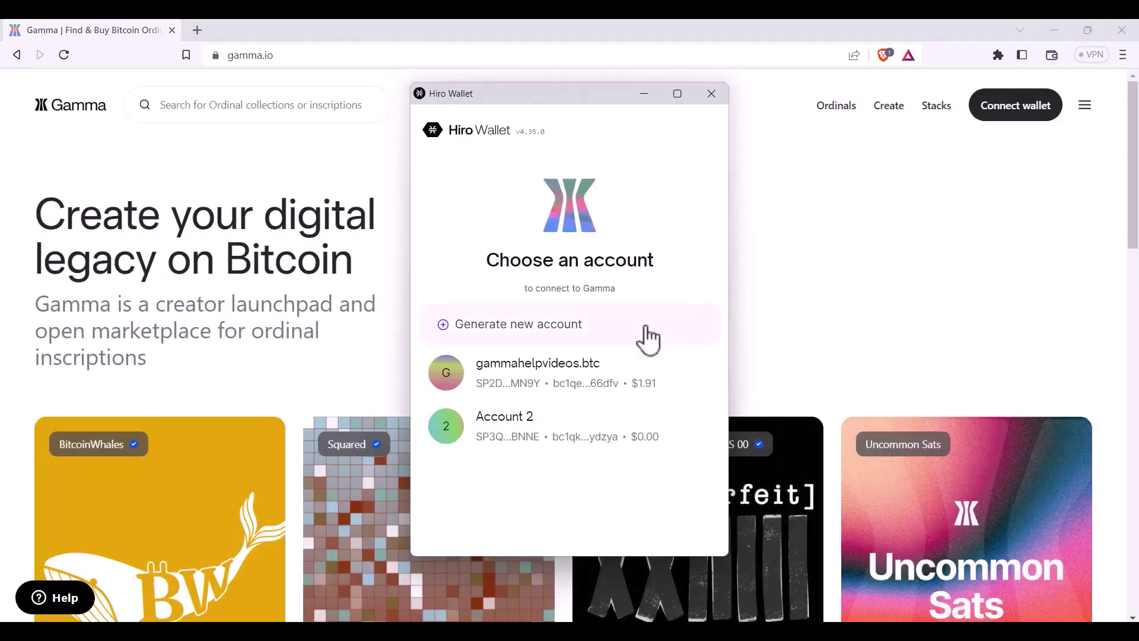
pyautogui.click(594, 373)
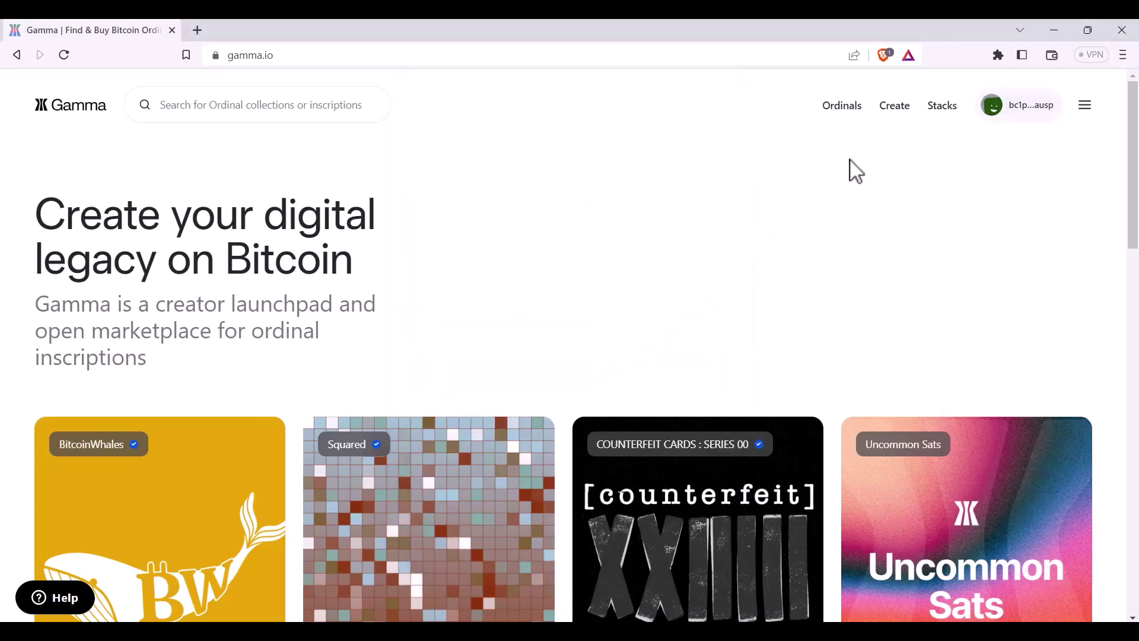
# Start creating, choose 'Sell my work' as a collection and continue past the how-it-works overview
pyautogui.click(894, 107)
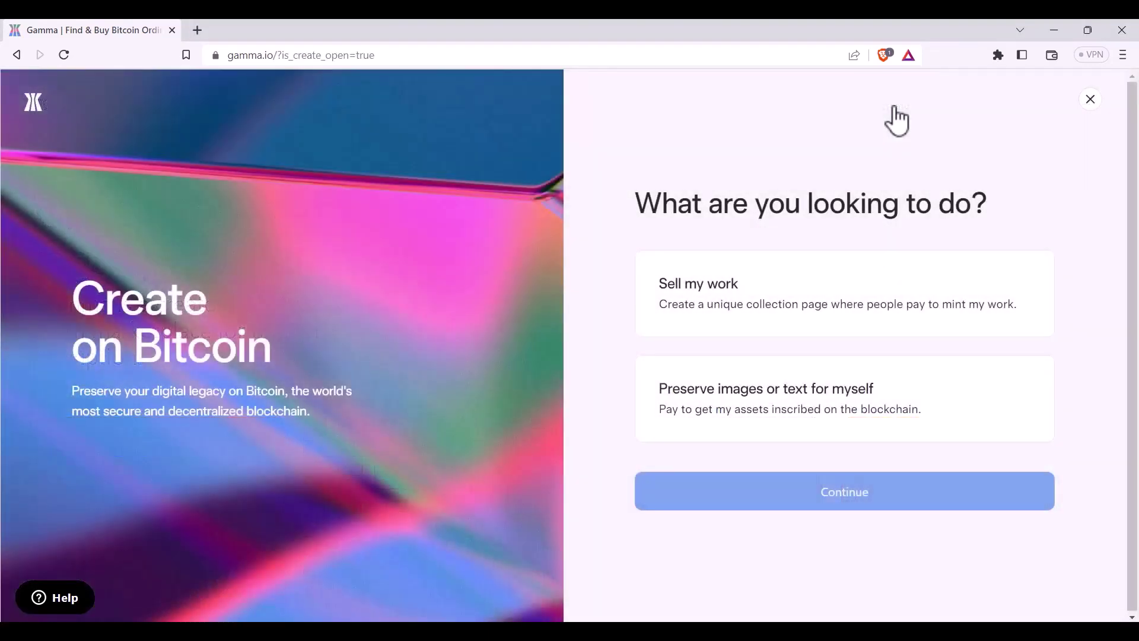
pyautogui.click(750, 303)
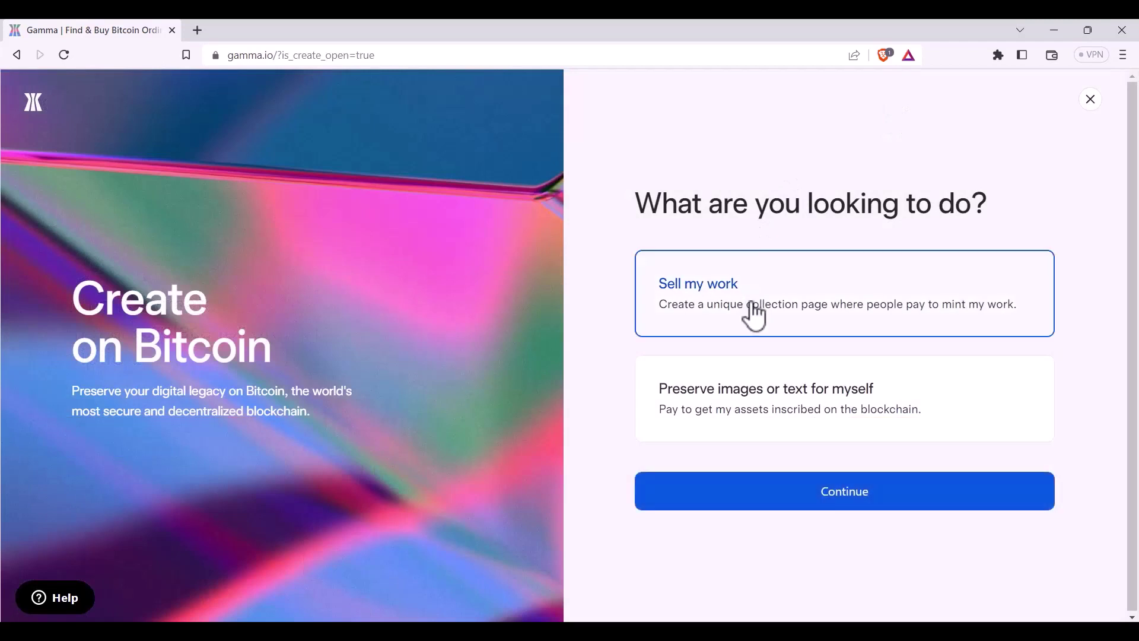
pyautogui.click(805, 495)
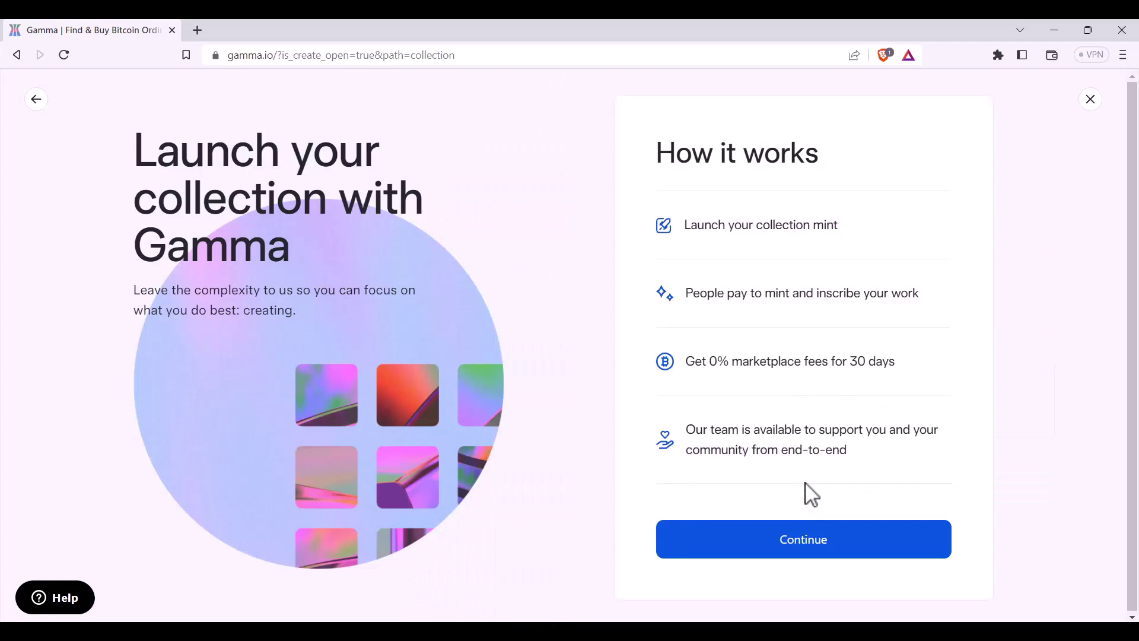
pyautogui.click(803, 542)
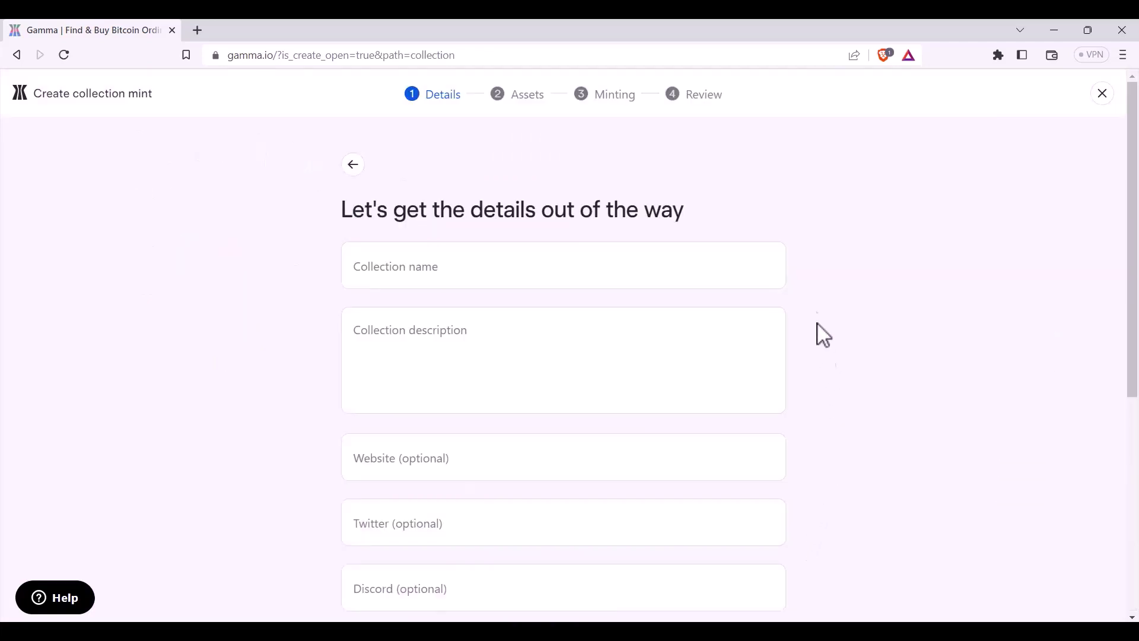
# Enter the name Gamma Logos, a description, the creator email and the pasted payout bitcoin address
pyautogui.click(596, 265)
pyautogui.write('Gamma Logos')
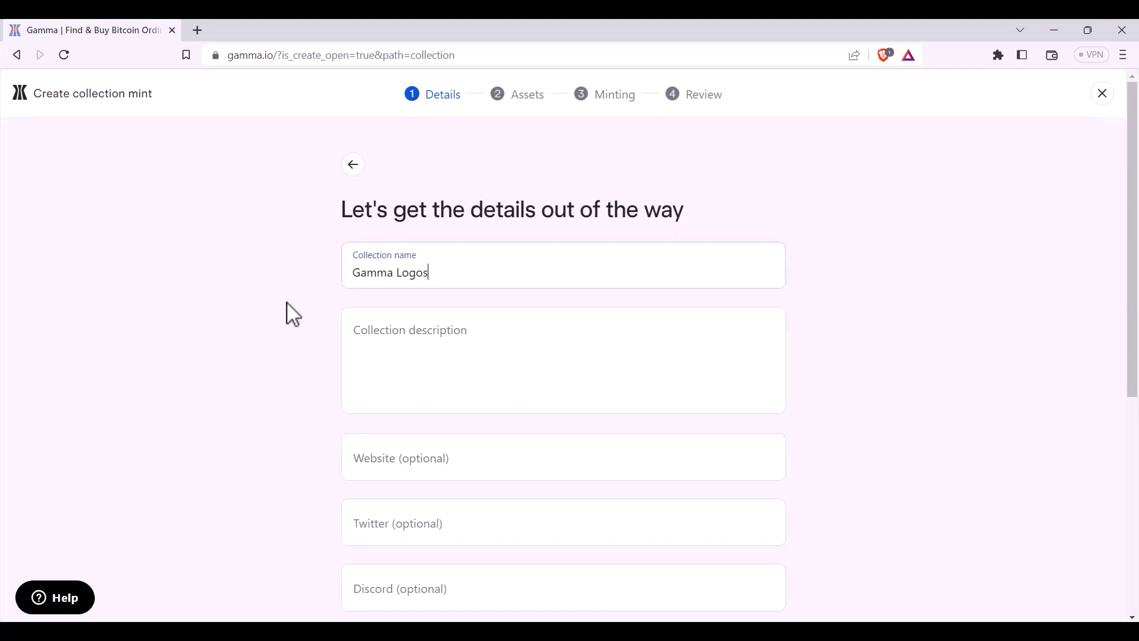
pyautogui.click(397, 328)
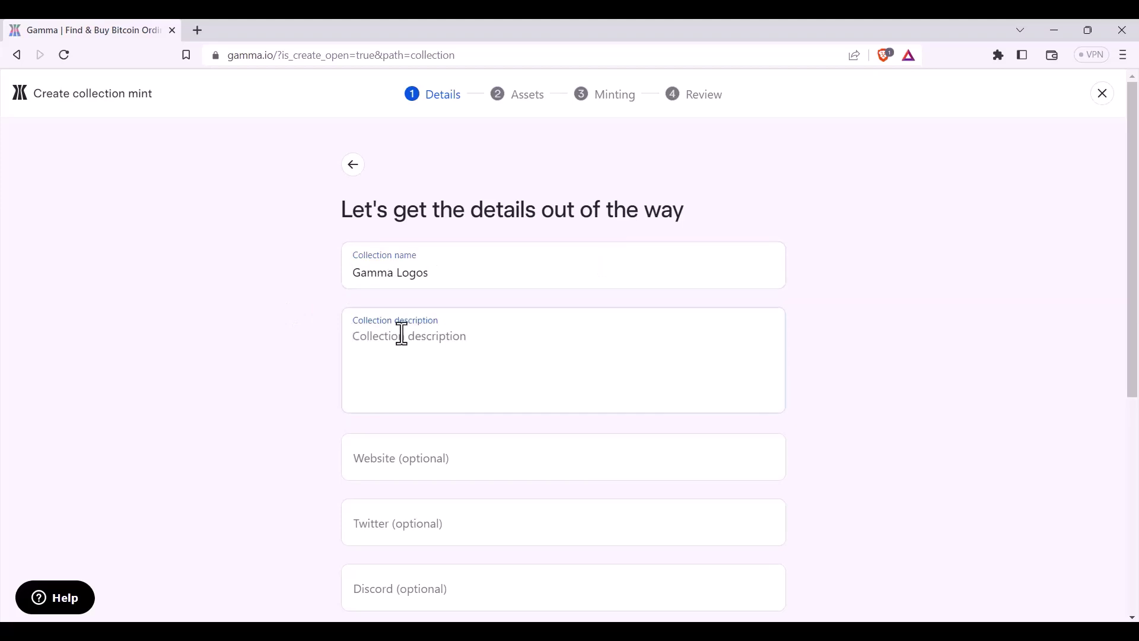
pyautogui.write('A sample of Gamma logos')
pyautogui.scroll(-2, 488, 578)
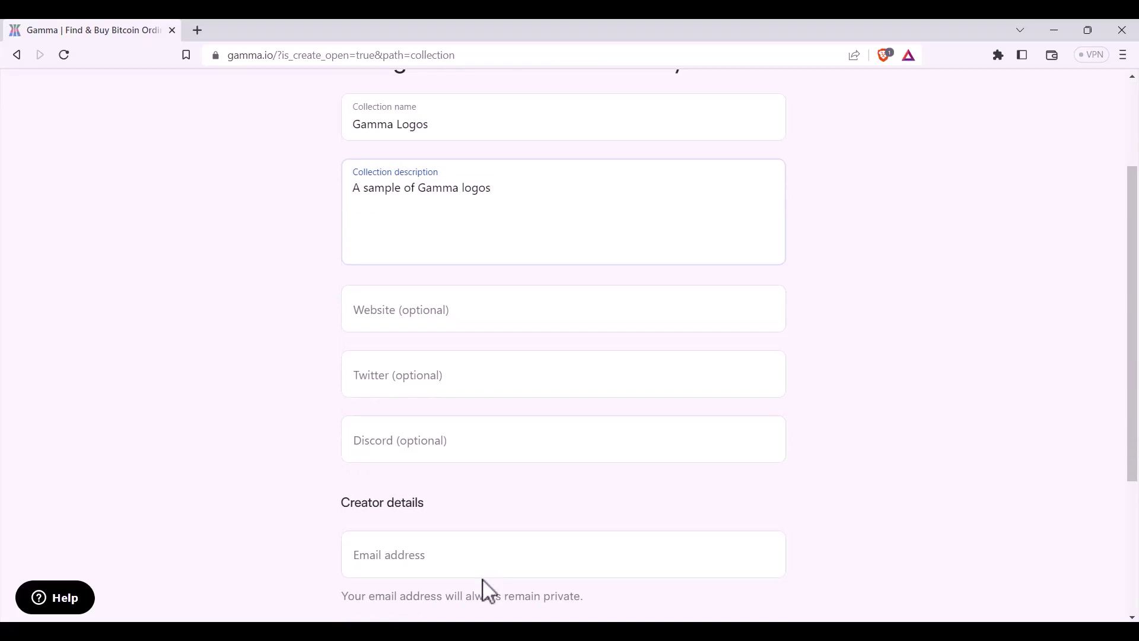
pyautogui.click(412, 563)
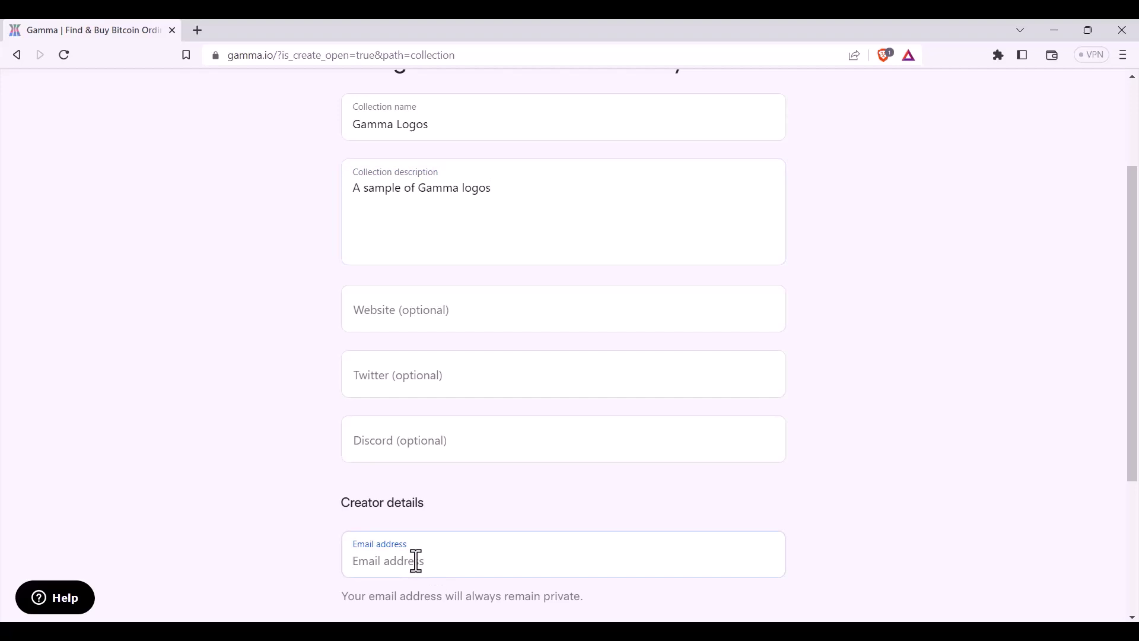
pyautogui.press('Tab')
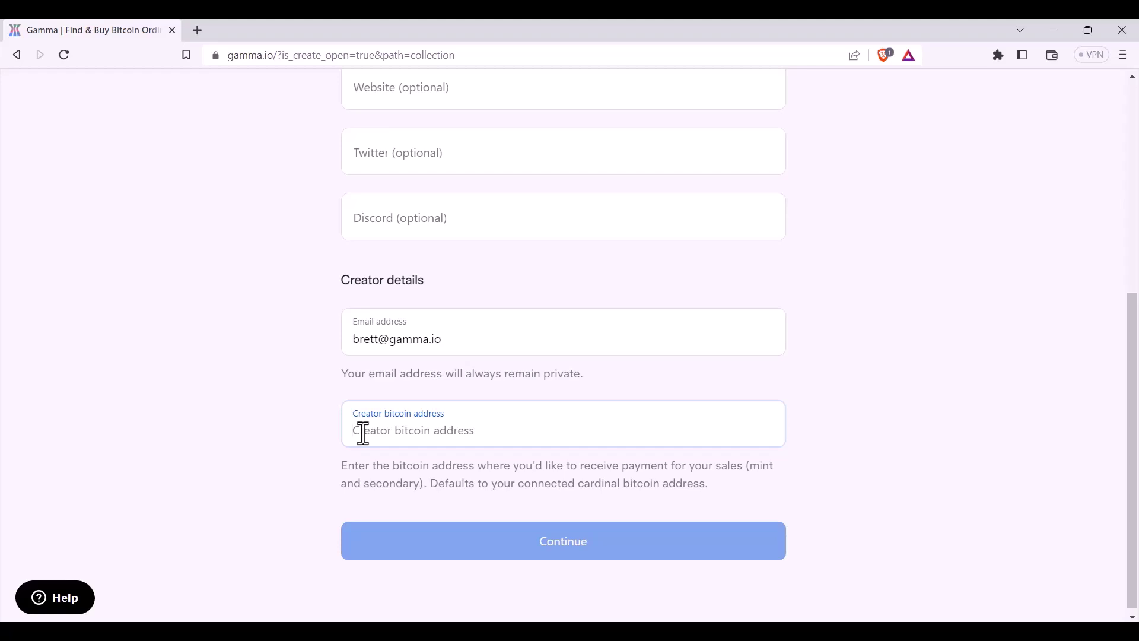
pyautogui.hotkey('ctrl', 'v')
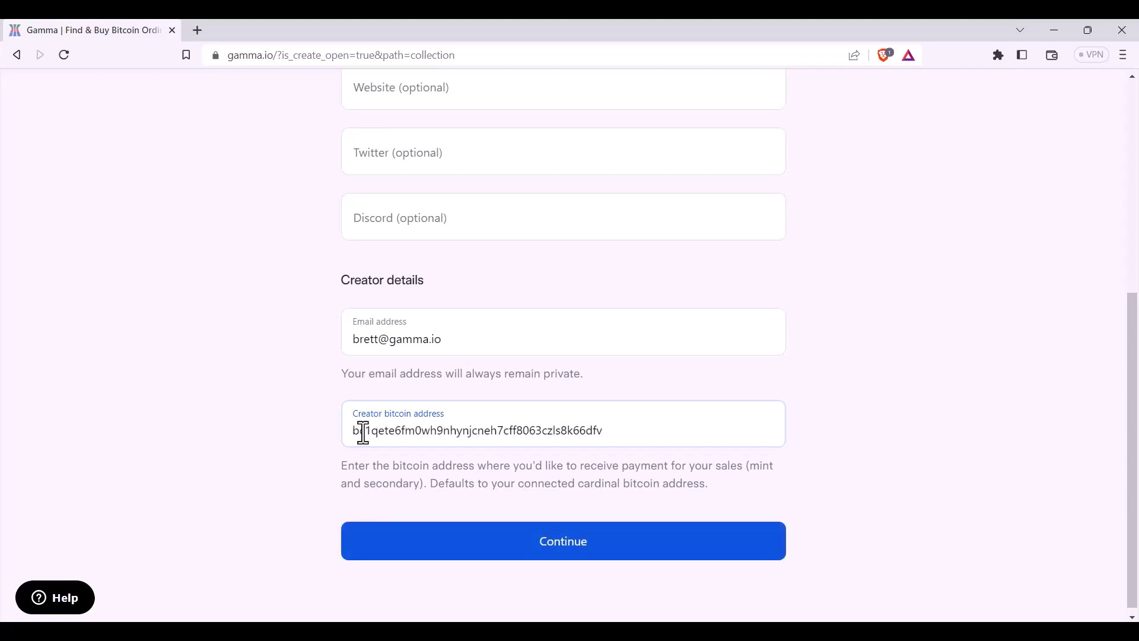
# Continue to Assets and upload the black Gamma_Twitter_Profile image as the collection logo
pyautogui.click(521, 551)
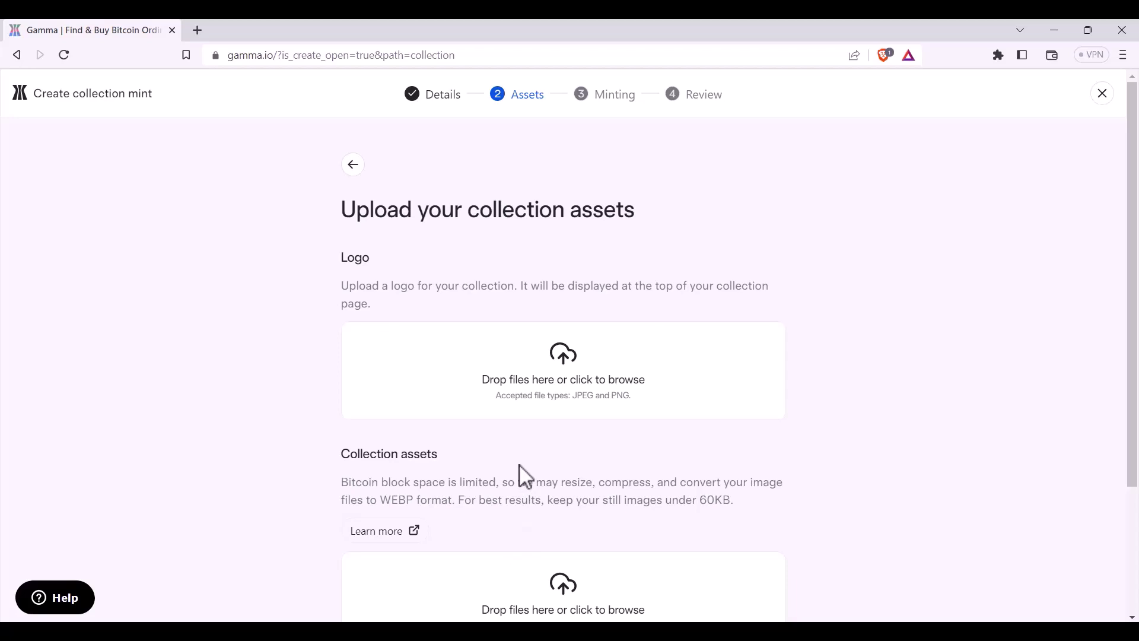
pyautogui.click(544, 402)
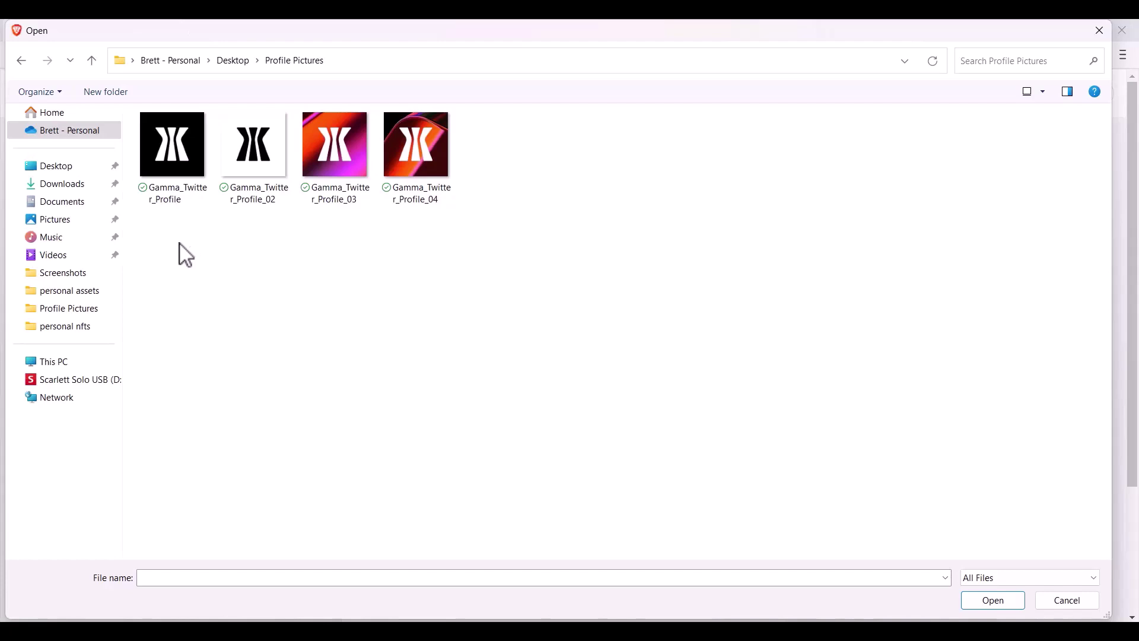
pyautogui.click(182, 158)
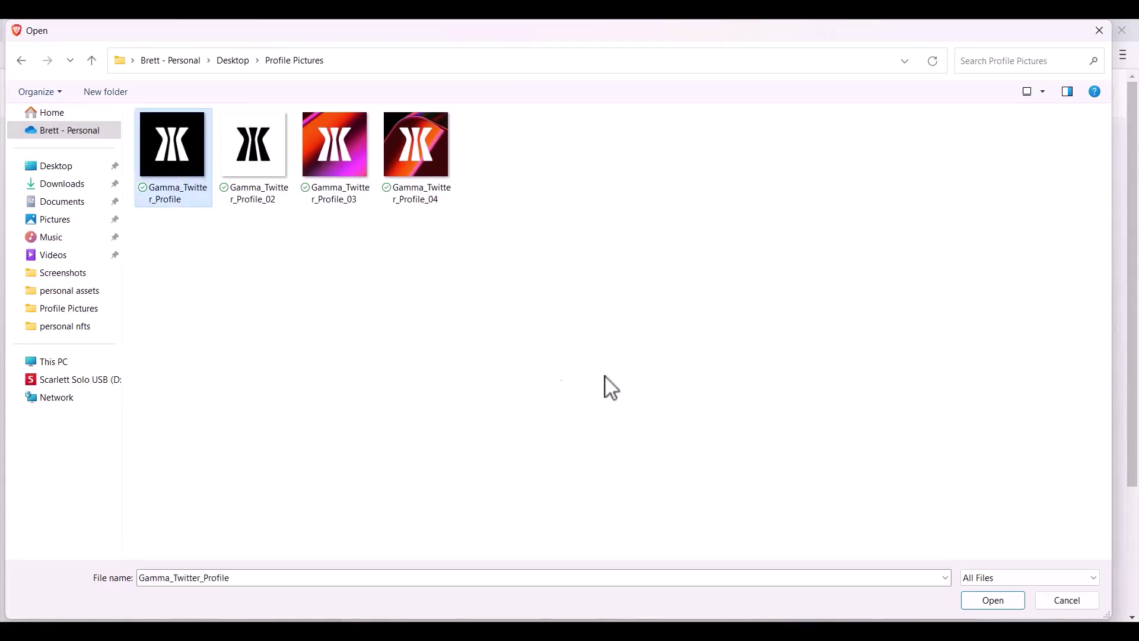
pyautogui.click(1002, 602)
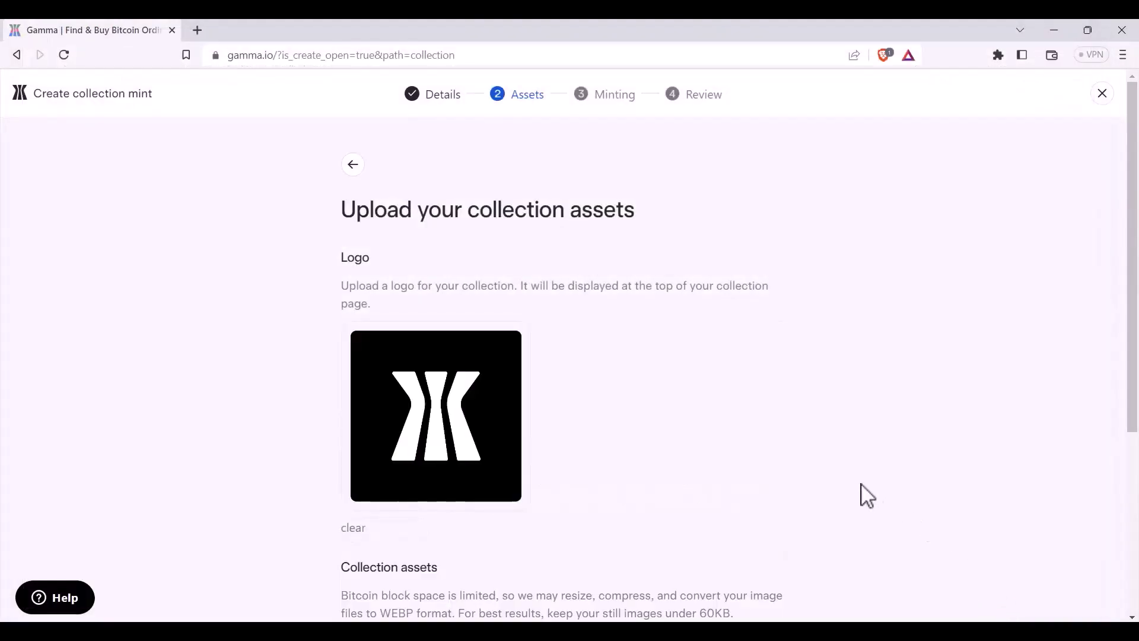
pyautogui.scroll(-3, 835, 465)
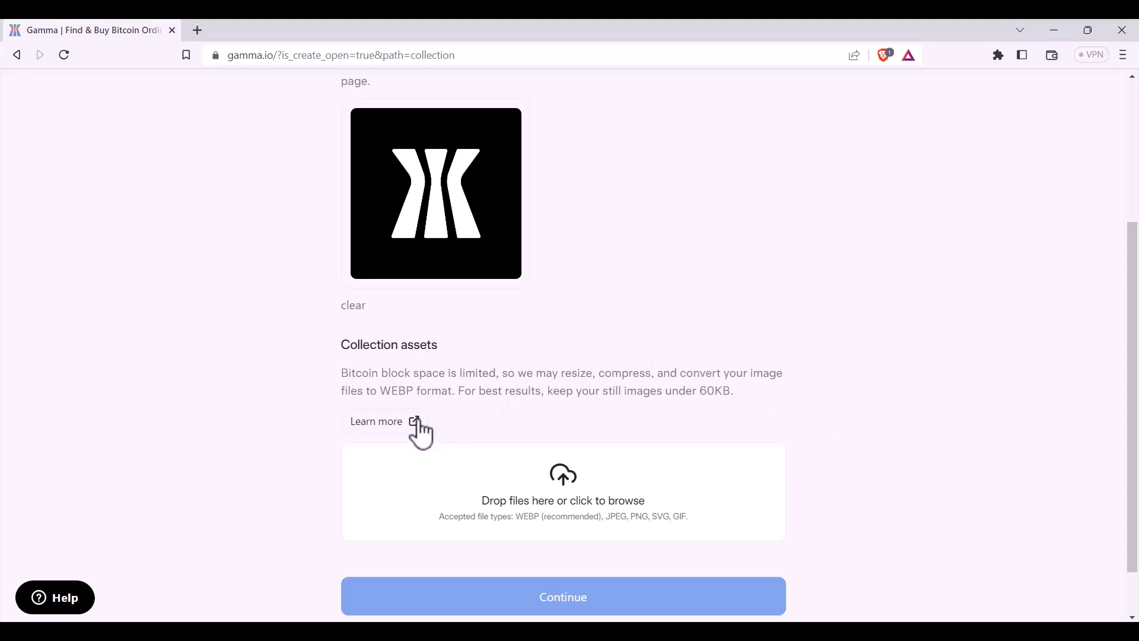
# Upload all four Gamma logo images as the collection assets
pyautogui.click(570, 496)
pyautogui.moveTo(164, 225)
pyautogui.mouseDown()
pyautogui.moveTo(393, 198)
pyautogui.moveTo(469, 153)
pyautogui.mouseUp()
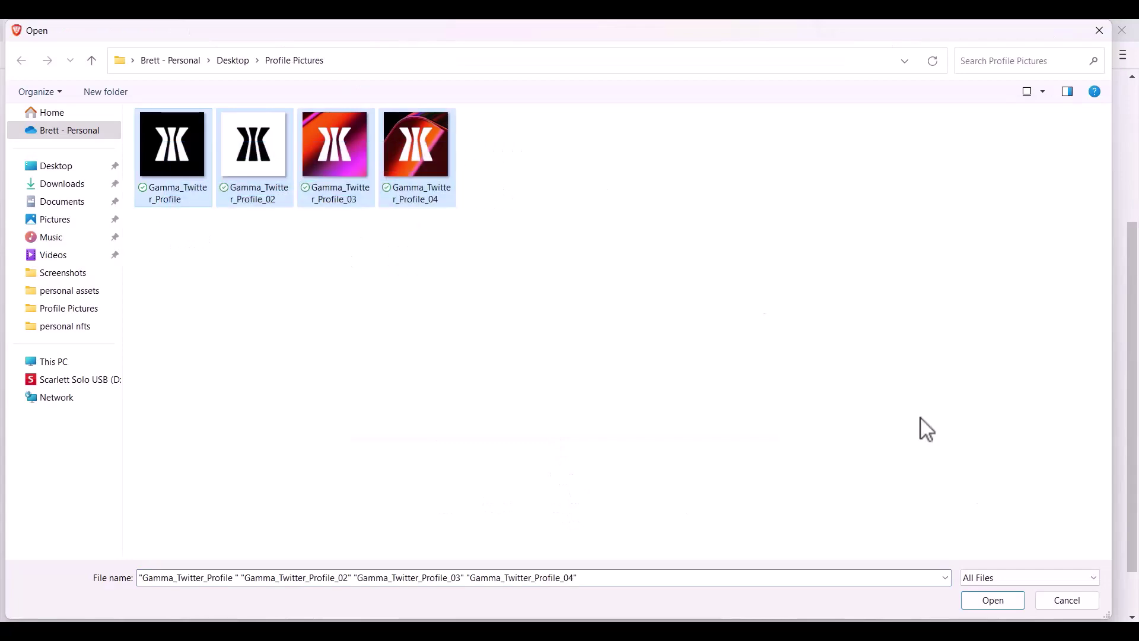
pyautogui.click(981, 601)
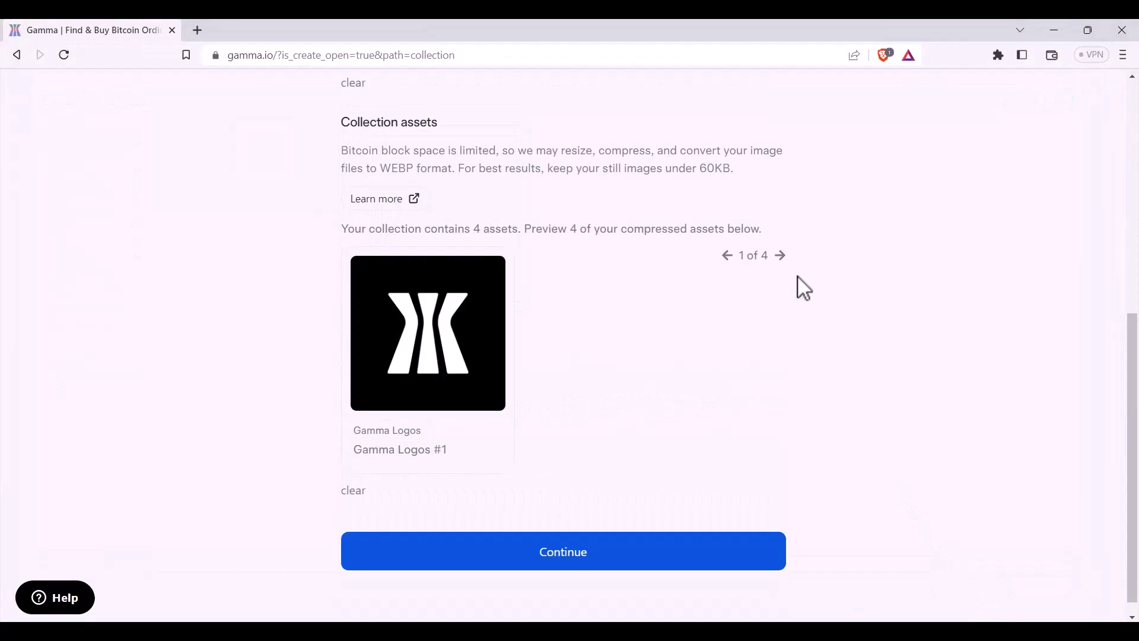
# Preview through to asset 4 of 4 and continue on to the Minting step
pyautogui.click(780, 257)
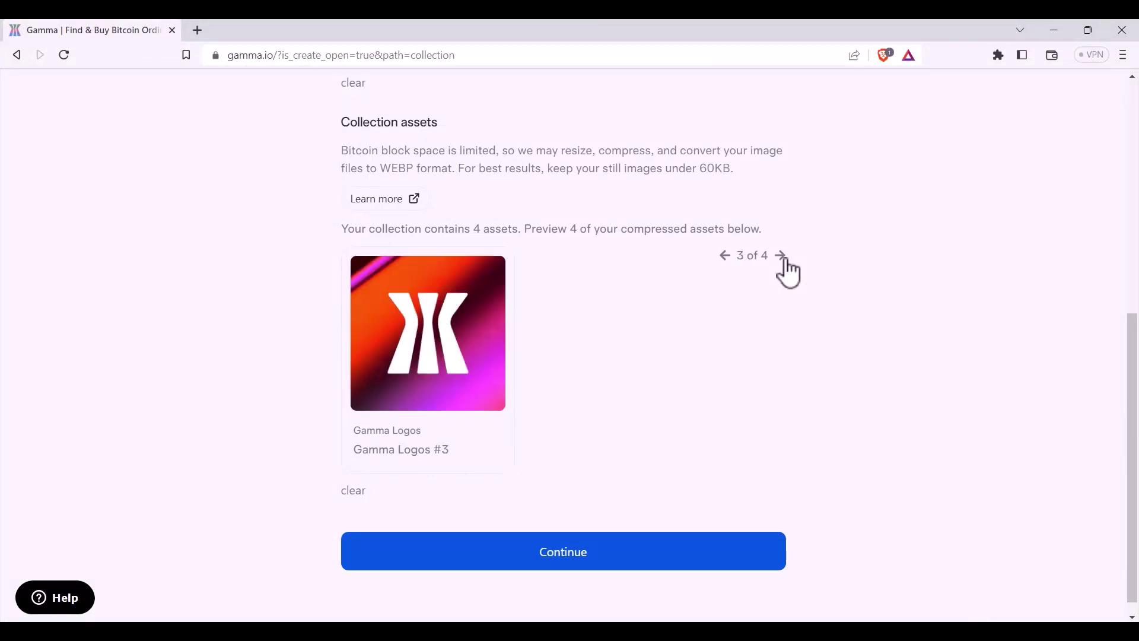
pyautogui.click(781, 257)
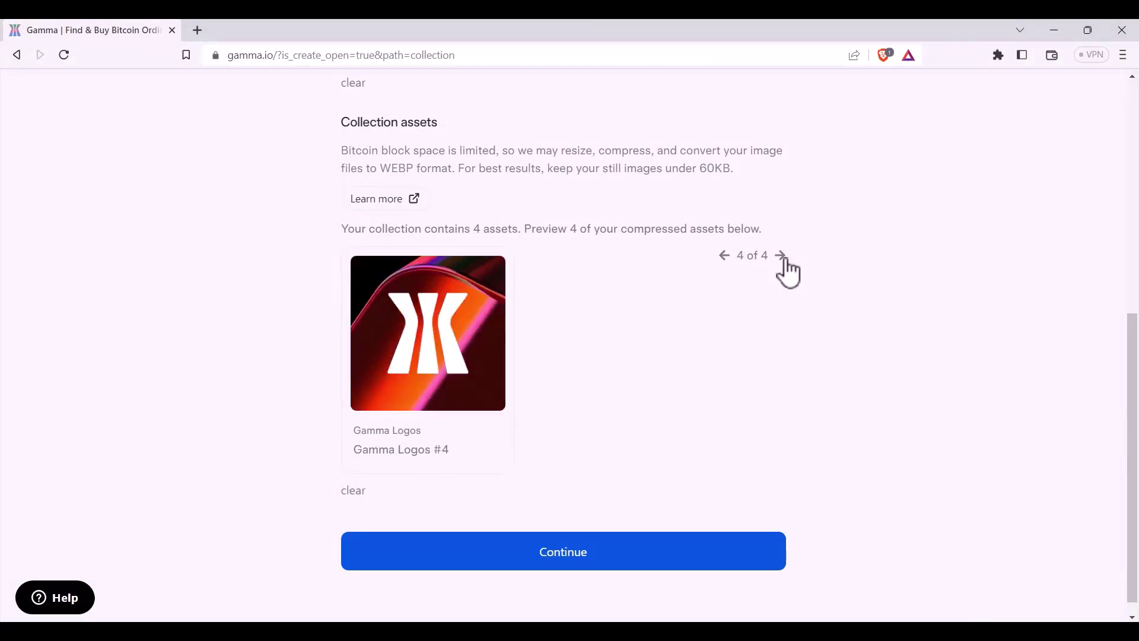
pyautogui.click(574, 546)
pyautogui.click(554, 574)
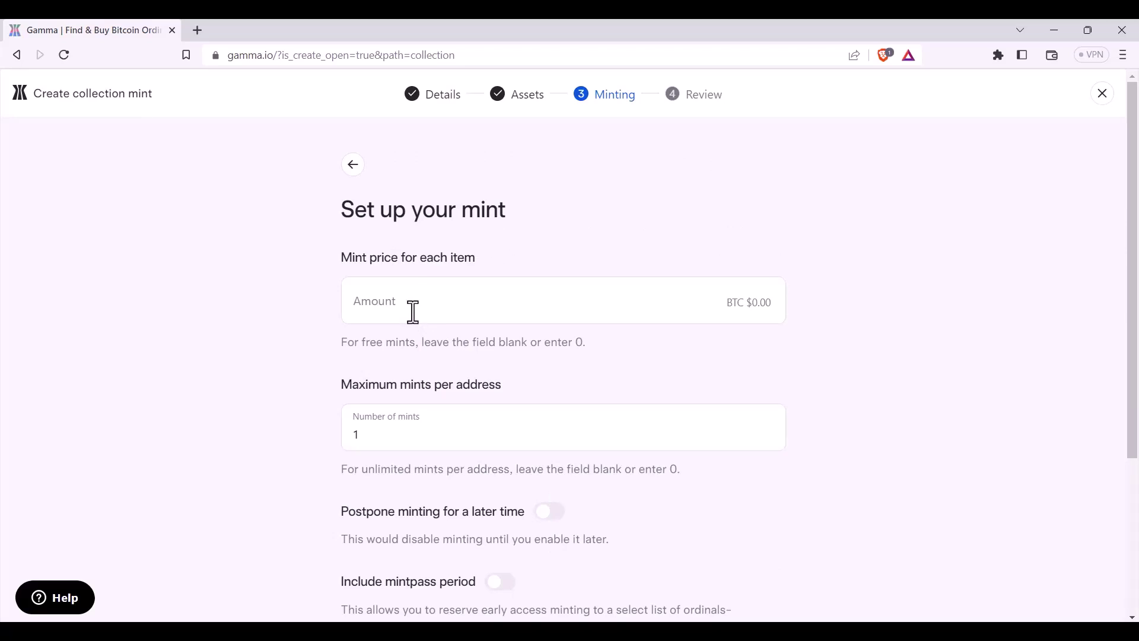
# Set a 0.001 BTC mint price, leave postponement and mintpass off, and continue to Review
pyautogui.click(414, 309)
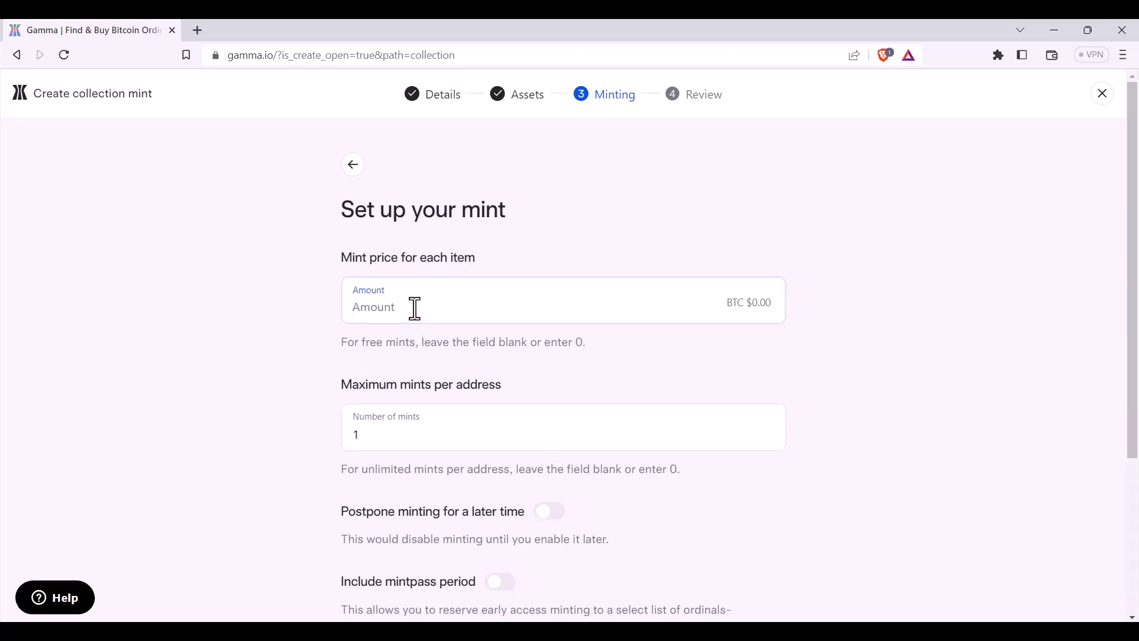
pyautogui.write('0.00')
pyautogui.write('1')
pyautogui.click(544, 526)
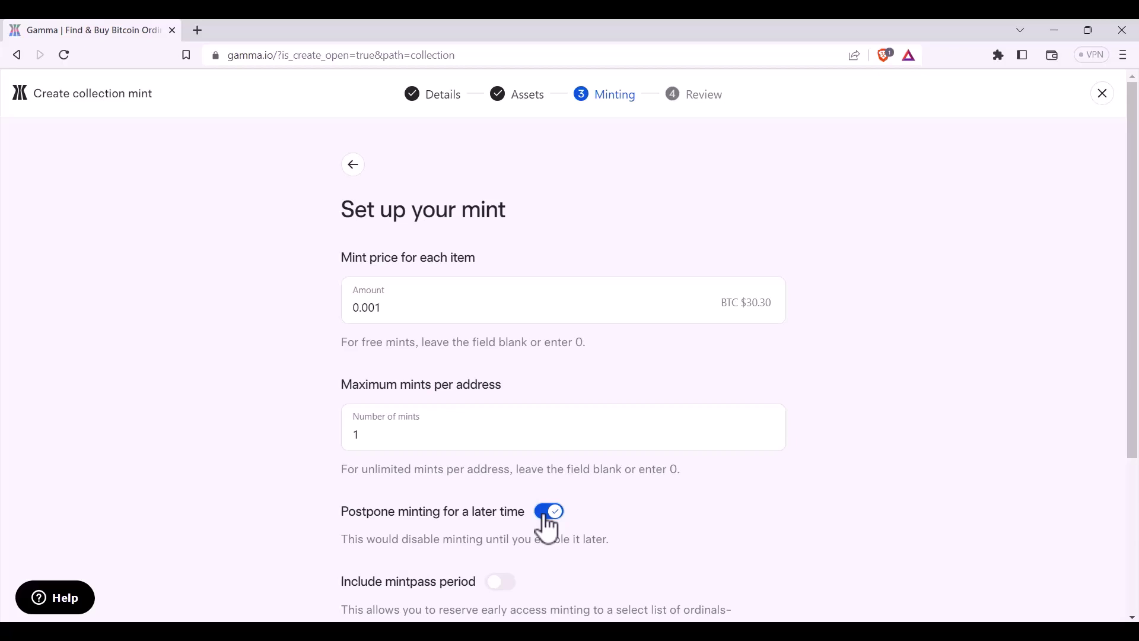
pyautogui.click(545, 526)
pyautogui.scroll(-2, 544, 532)
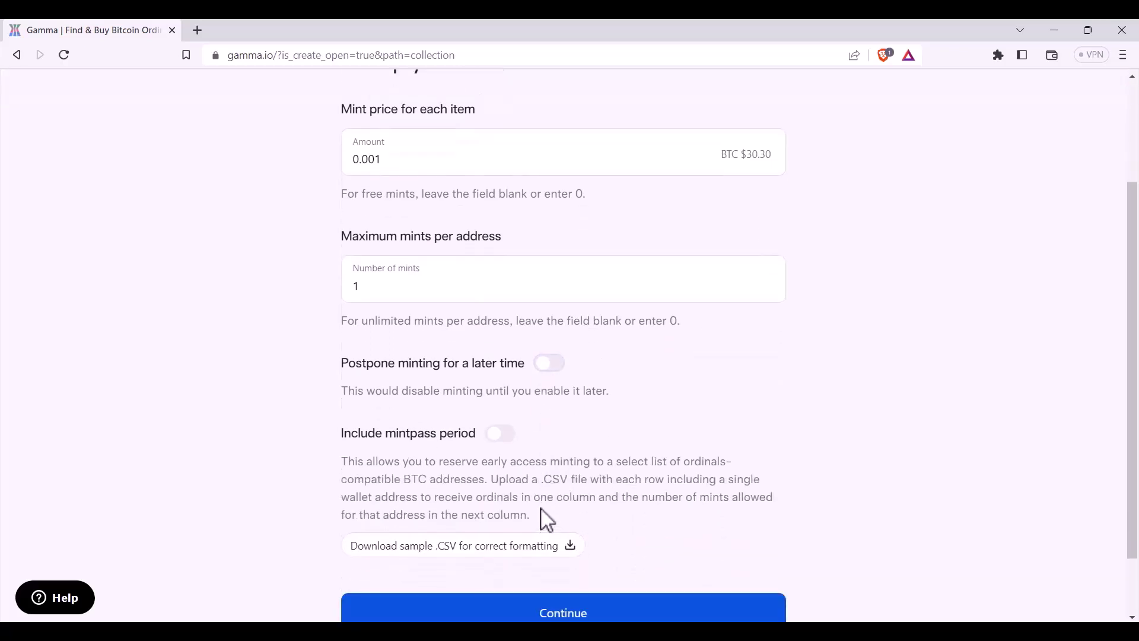
pyautogui.click(499, 437)
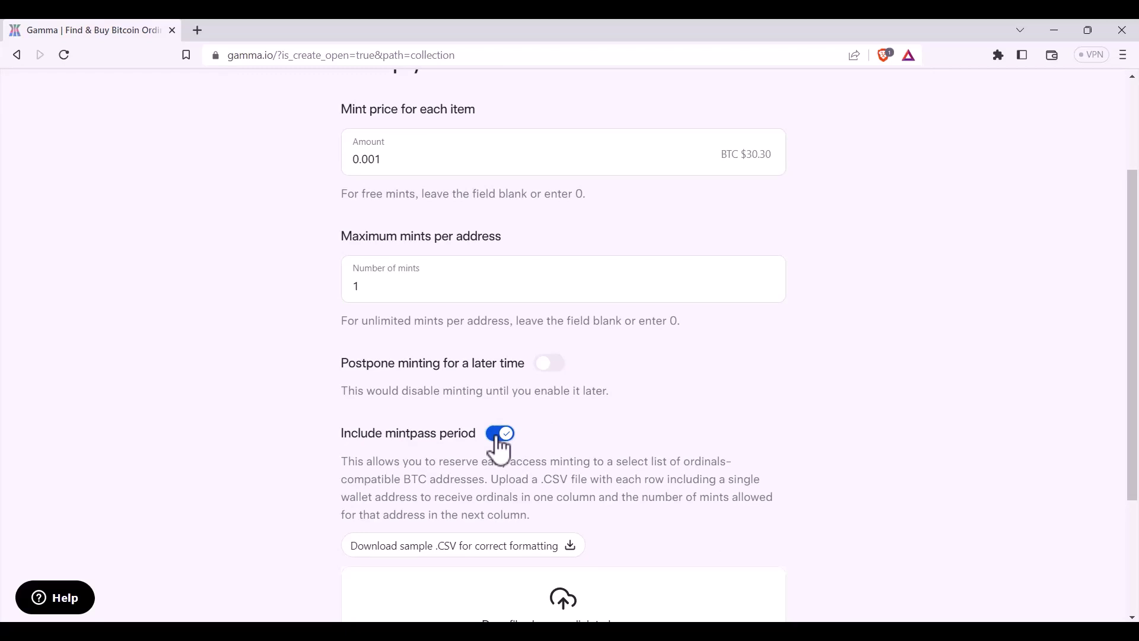
pyautogui.click(498, 437)
pyautogui.scroll(-1, 614, 465)
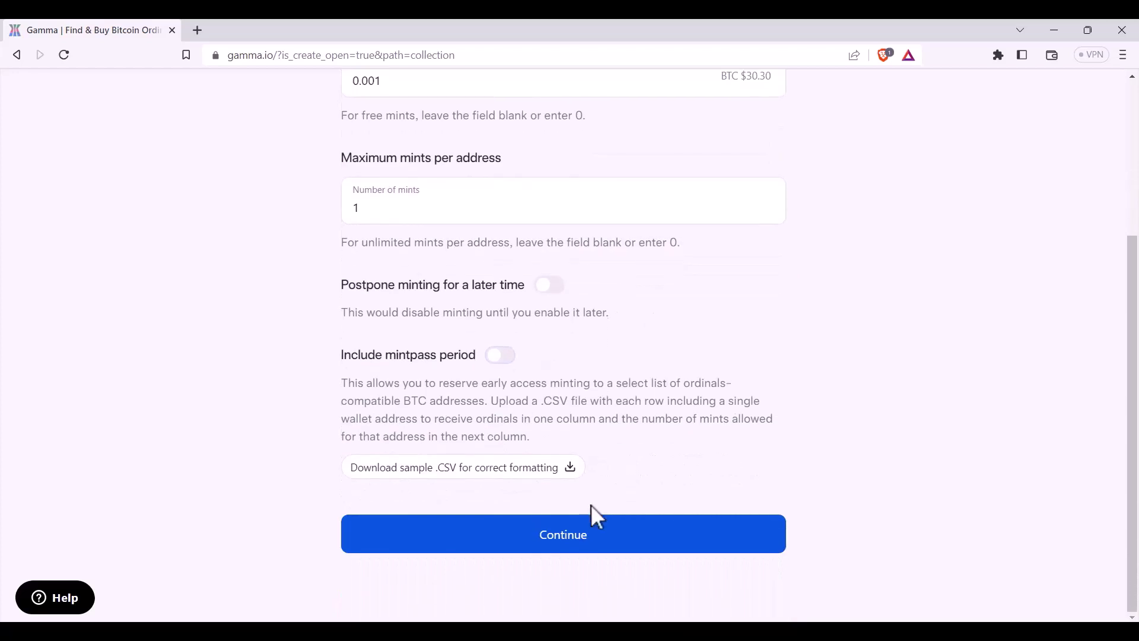
pyautogui.click(566, 538)
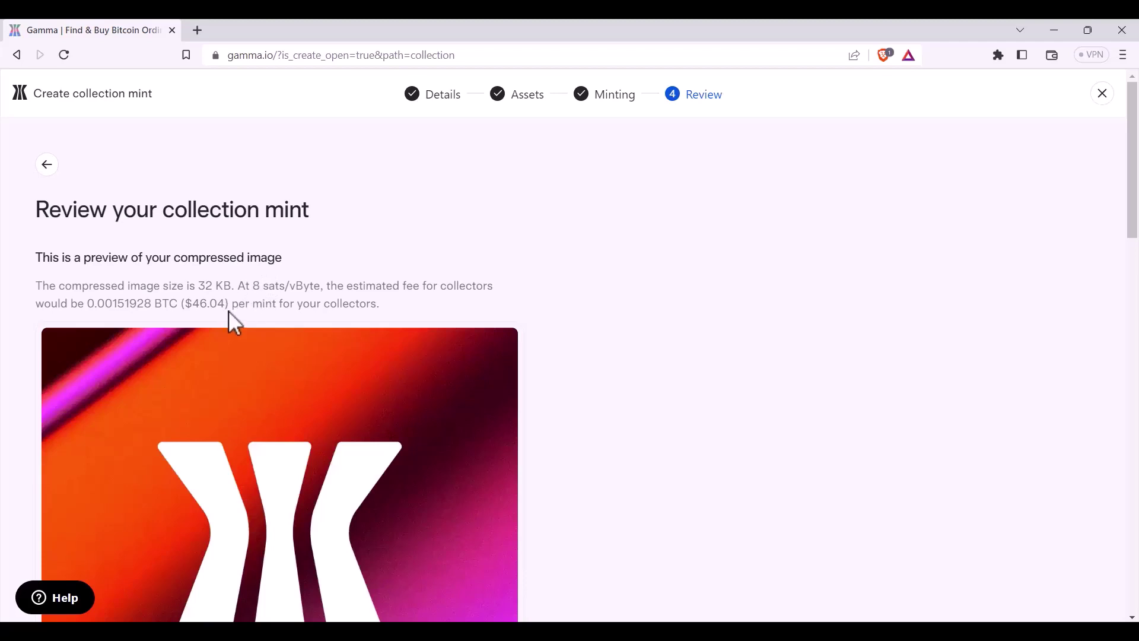
pyautogui.scroll(-1, 554, 460)
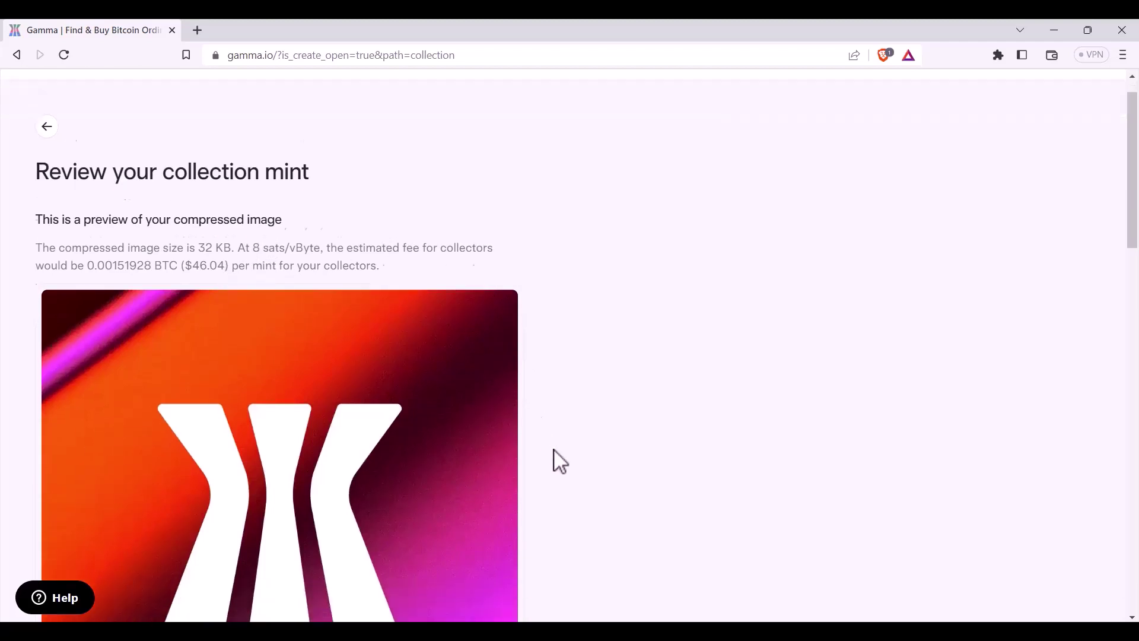
pyautogui.scroll(-3, 559, 460)
pyautogui.scroll(-2, 554, 450)
pyautogui.scroll(-1, 554, 450)
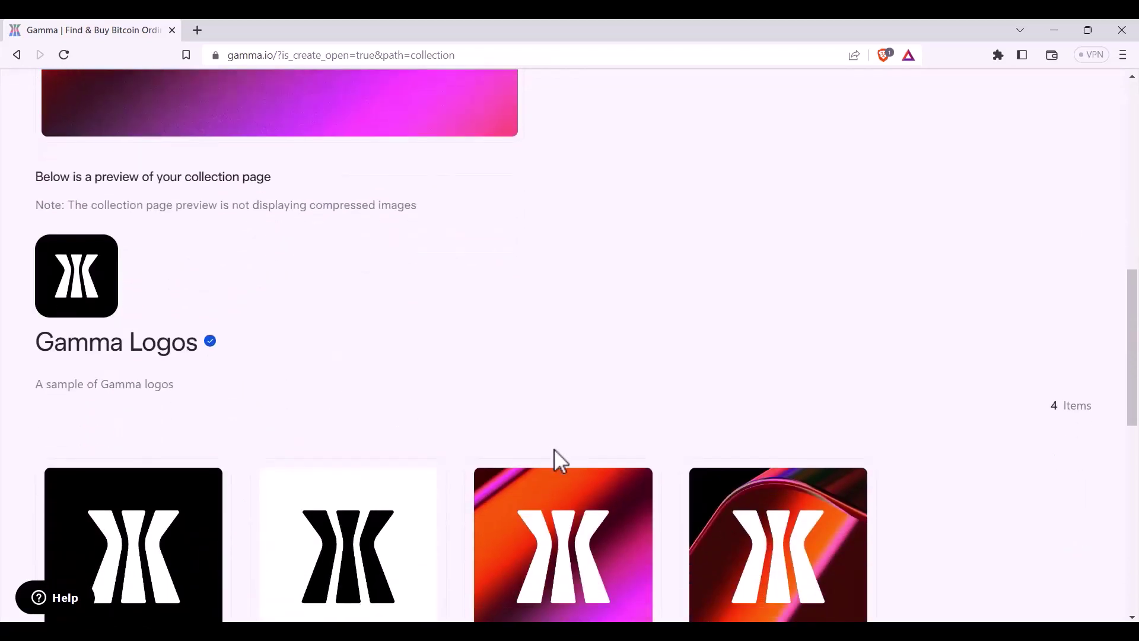
pyautogui.scroll(-2, 555, 449)
pyautogui.scroll(-2, 555, 450)
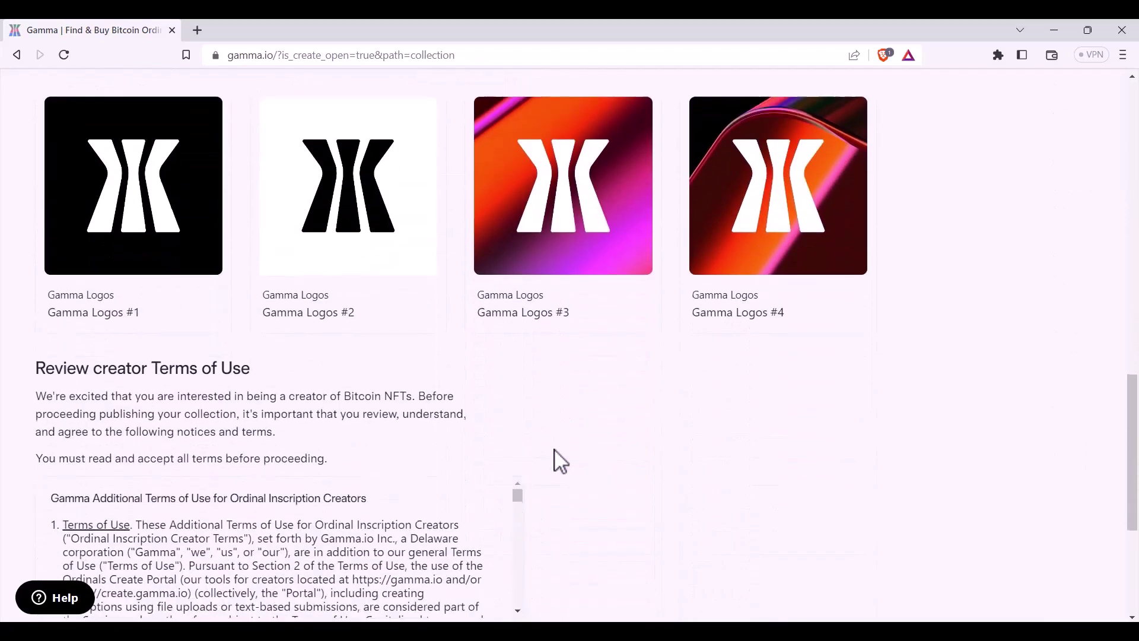
pyautogui.scroll(-3, 554, 460)
pyautogui.scroll(-1, 554, 460)
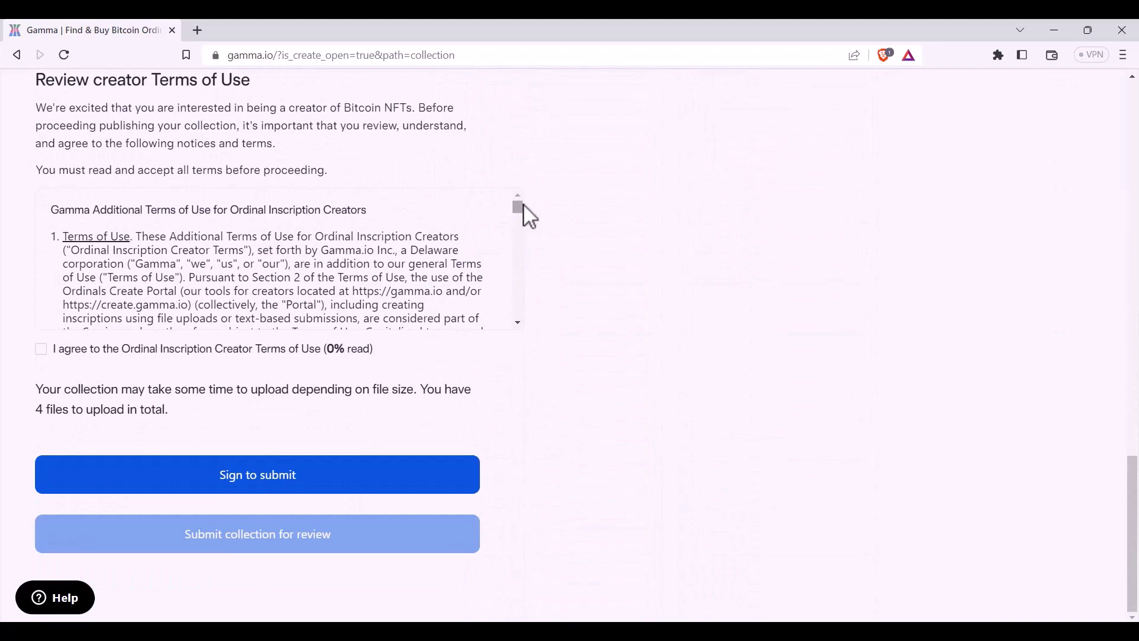
pyautogui.moveTo(524, 210); pyautogui.dragTo(514, 330)
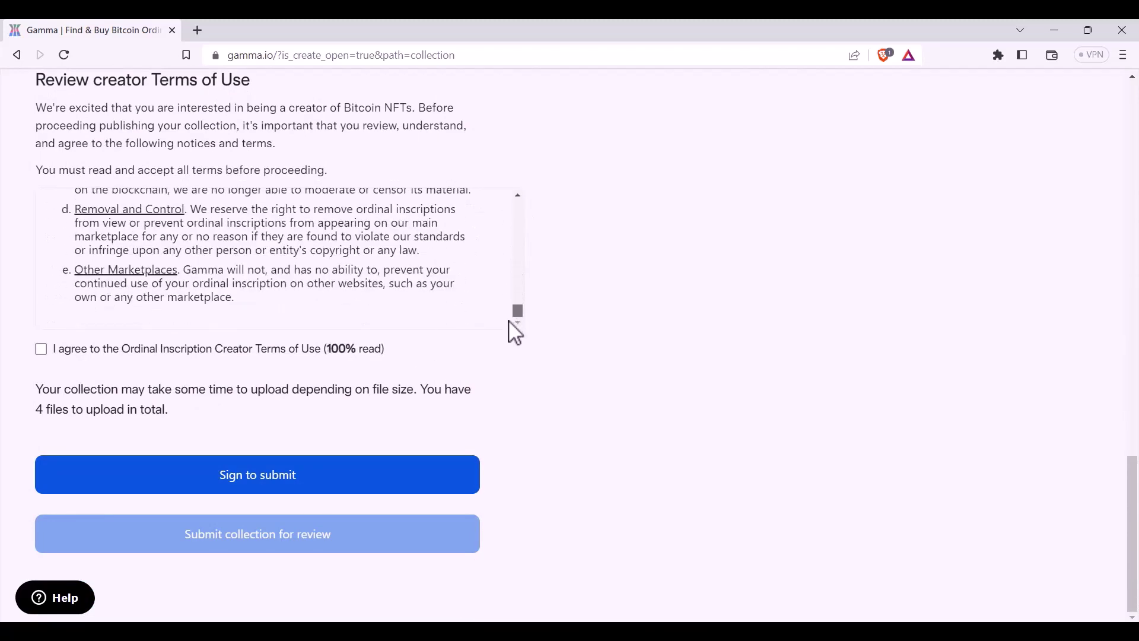
# Agree to the Ordinal Inscription Creator Terms of Use
pyautogui.click(42, 349)
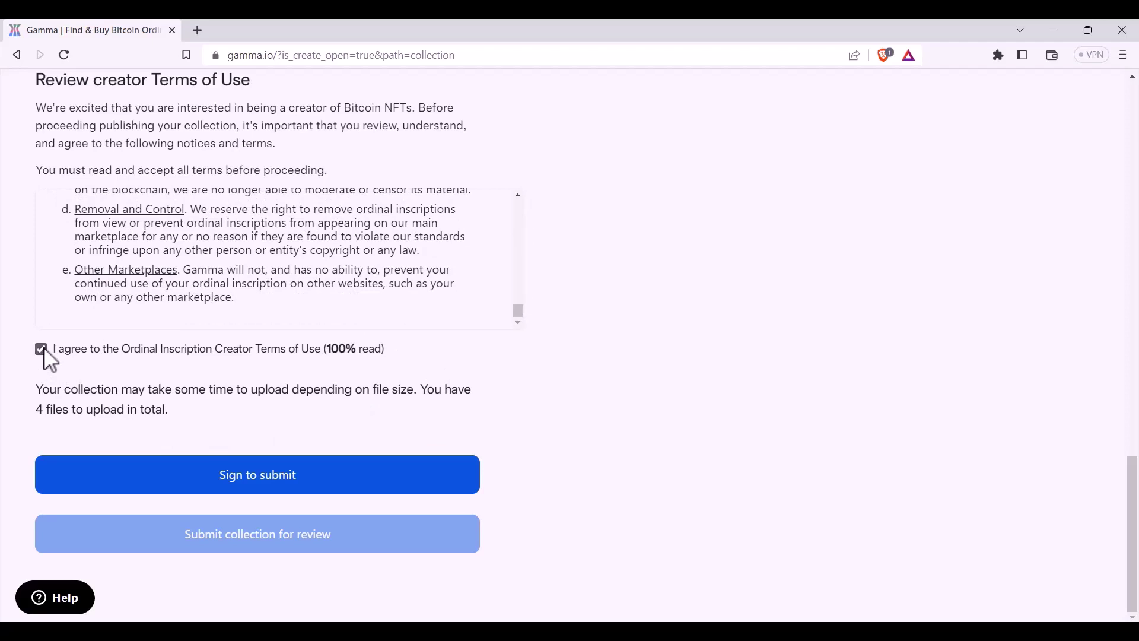
# Sign the submission message in the Hiro wallet popup
pyautogui.click(283, 480)
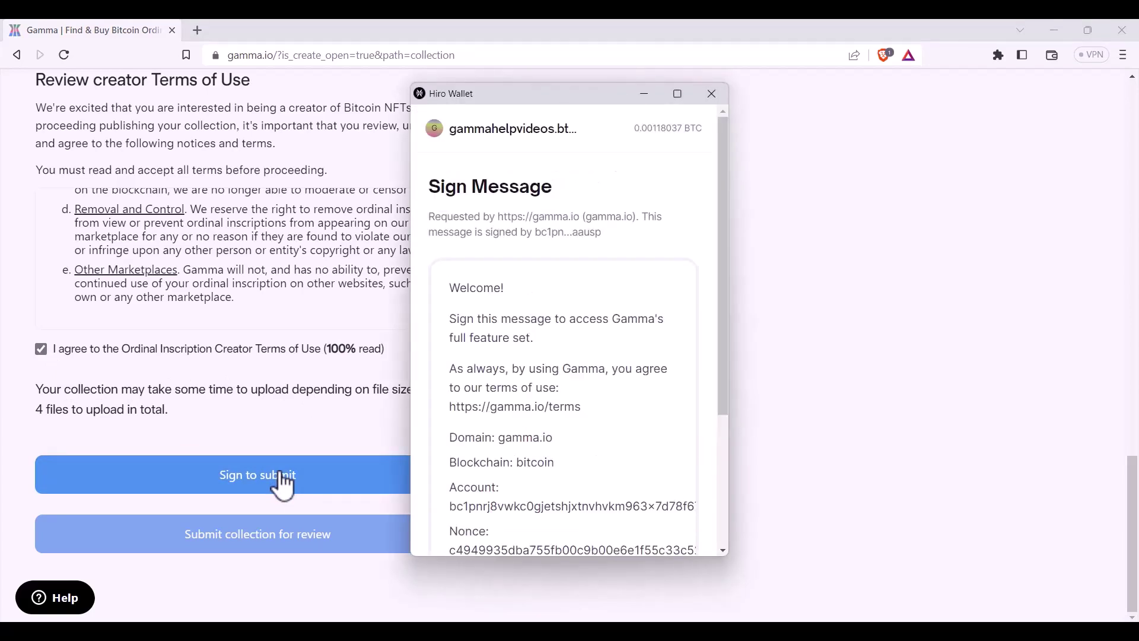
pyautogui.scroll(-3, 613, 409)
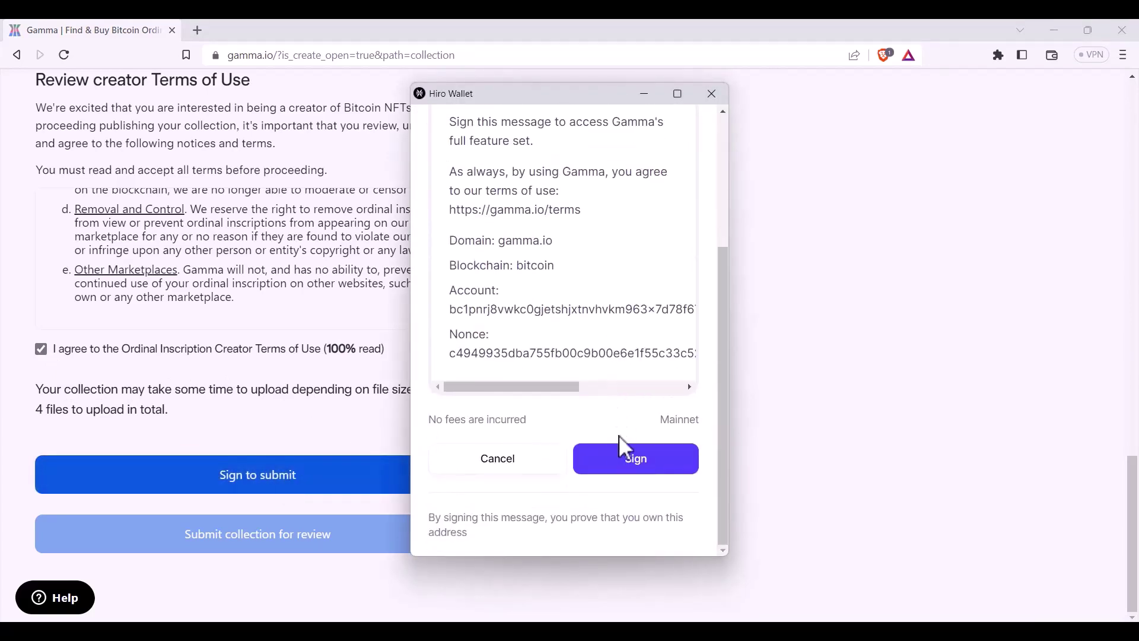
pyautogui.click(628, 459)
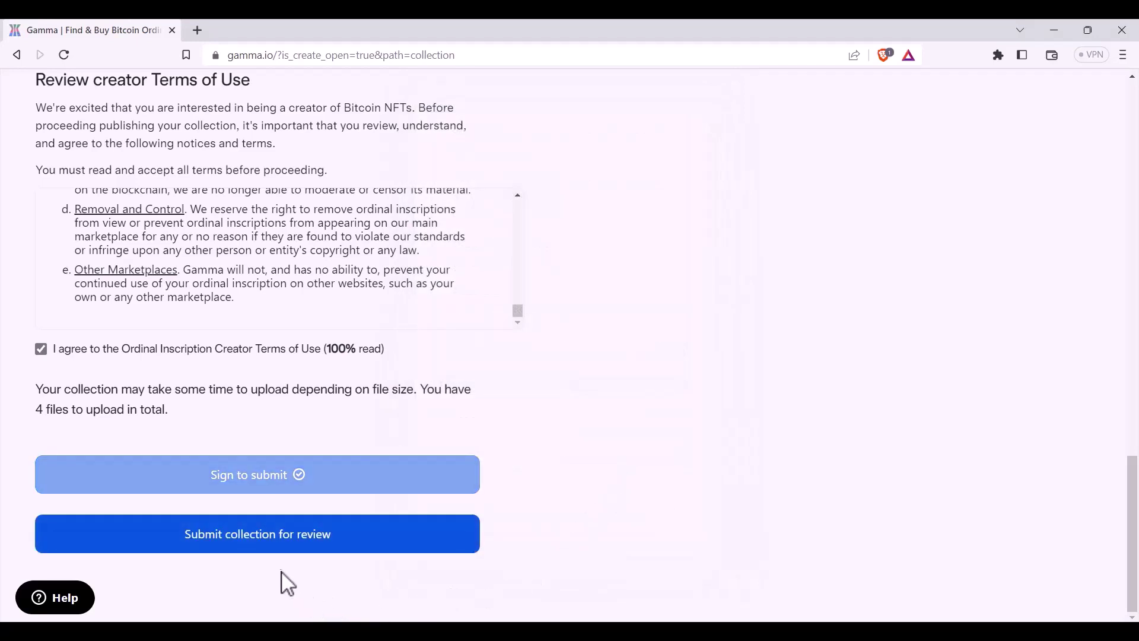
# Submit the Gamma Logos collection for review, starting the four-file upload
pyautogui.click(283, 553)
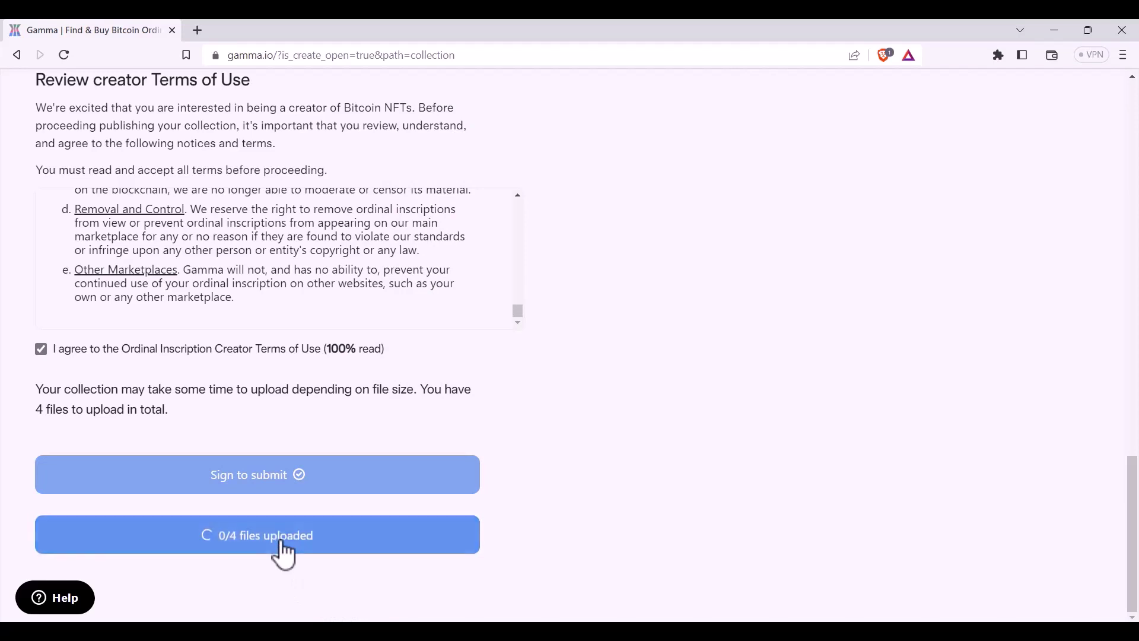